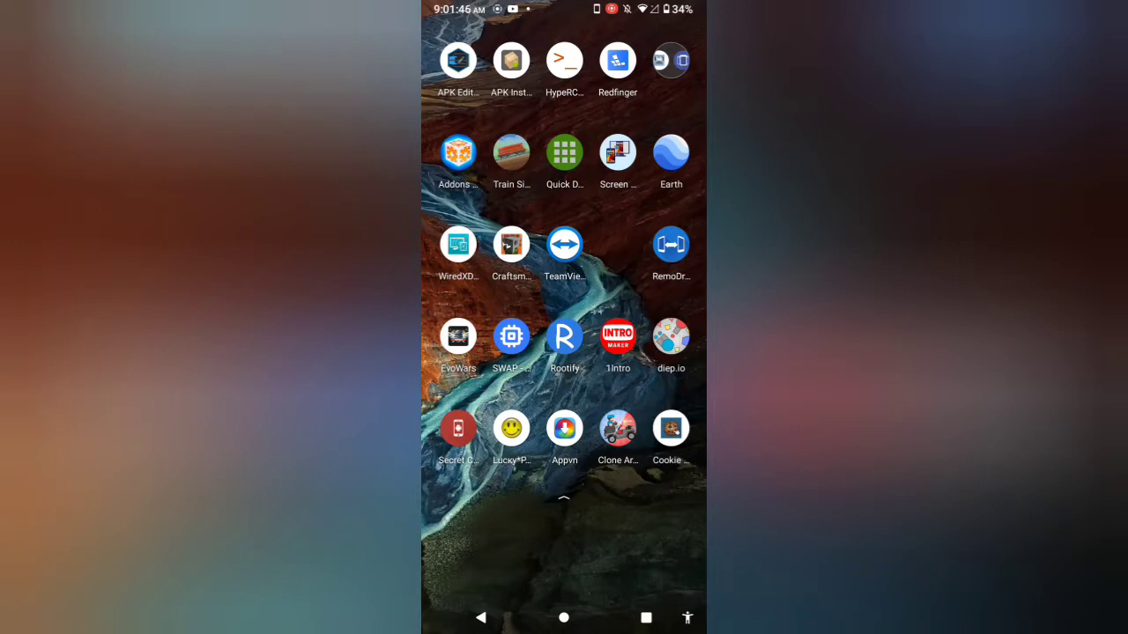
Launch Chrome from the app drawer so it shows the Google search homepage
left_click_drag(584, 396, 565, 159)
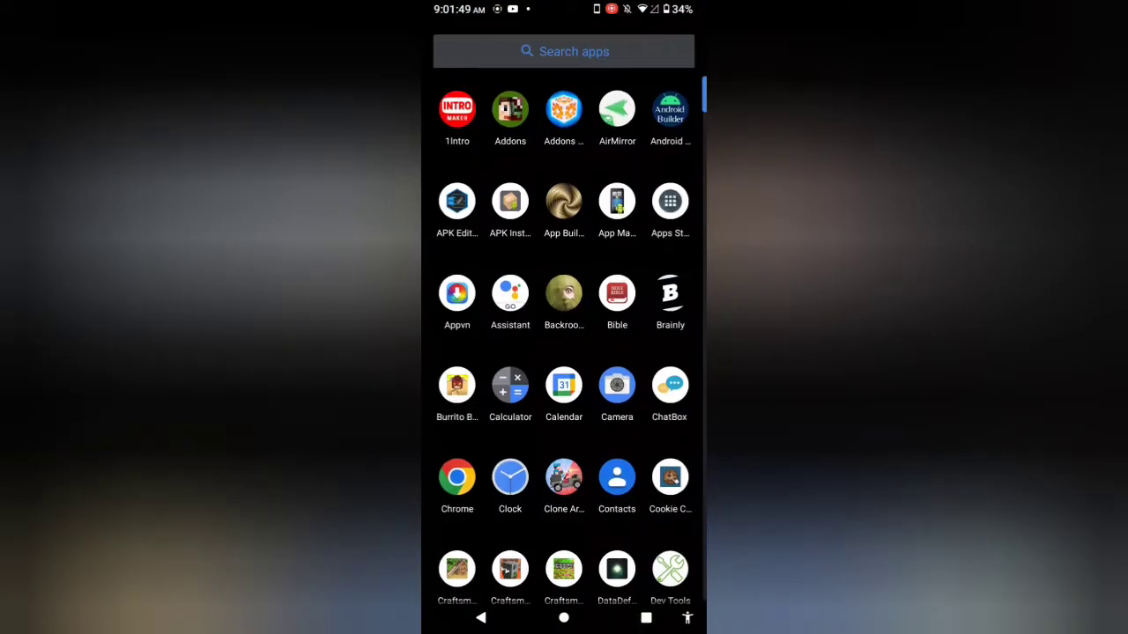
scroll(564, 352, "down", 2)
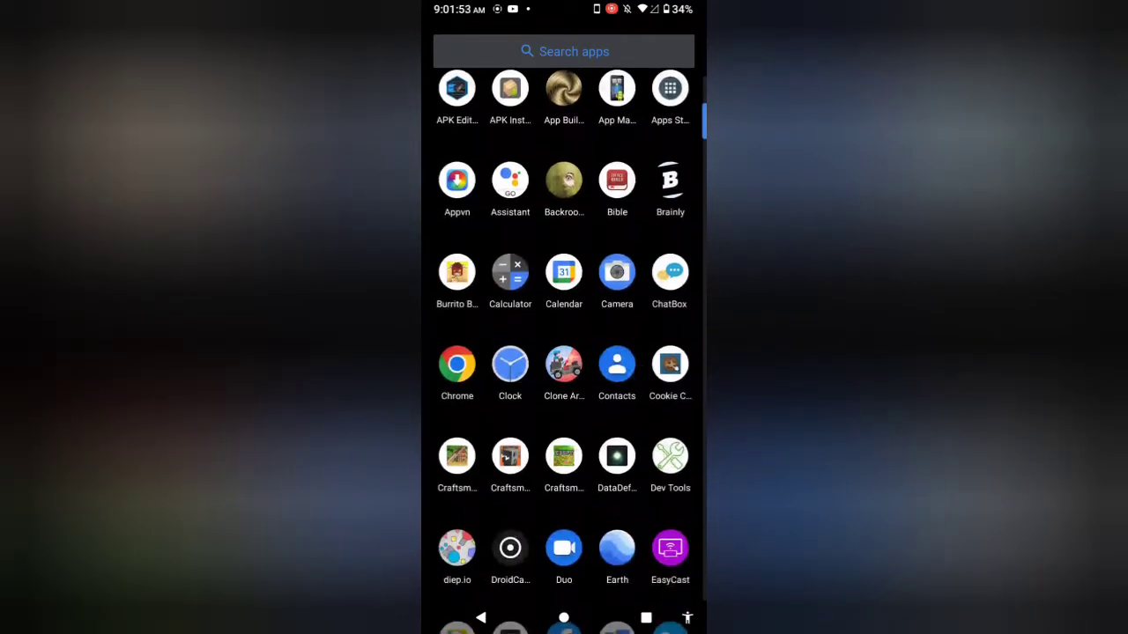
left_click(456, 364)
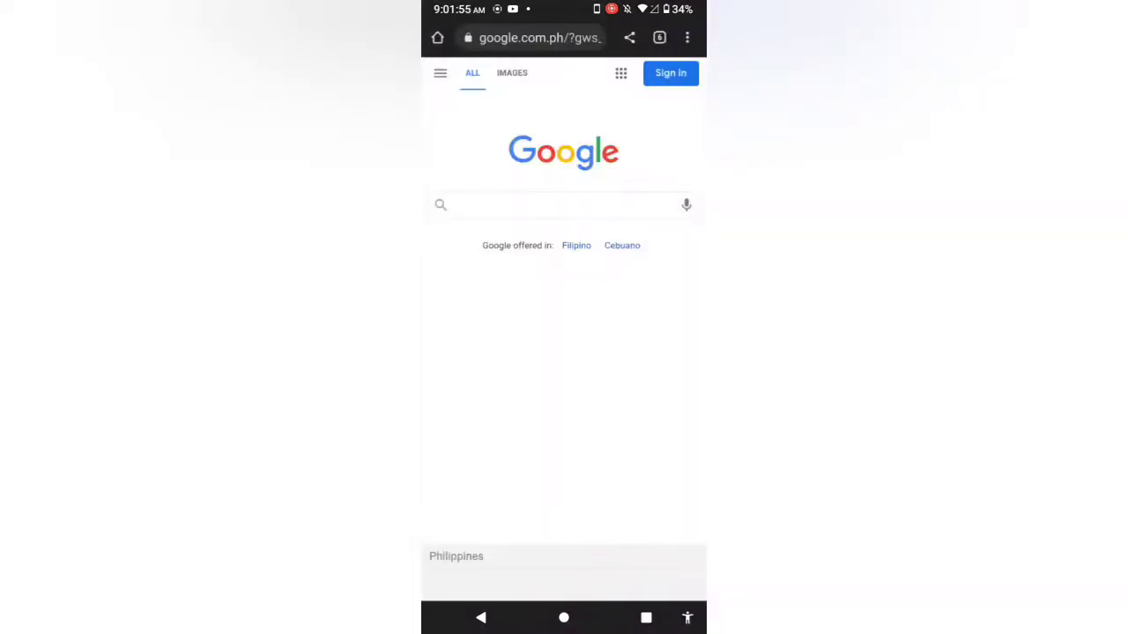
Search Google for 'lucky patcher apk' via the suggestion for 'lucky'
left_click(554, 38)
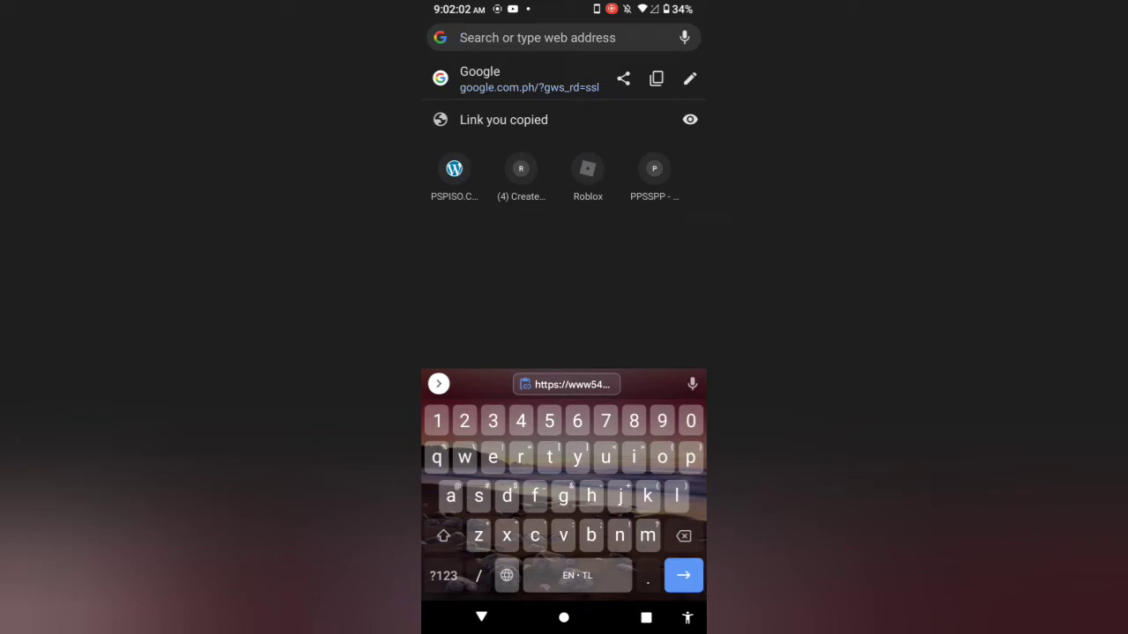
type("l")
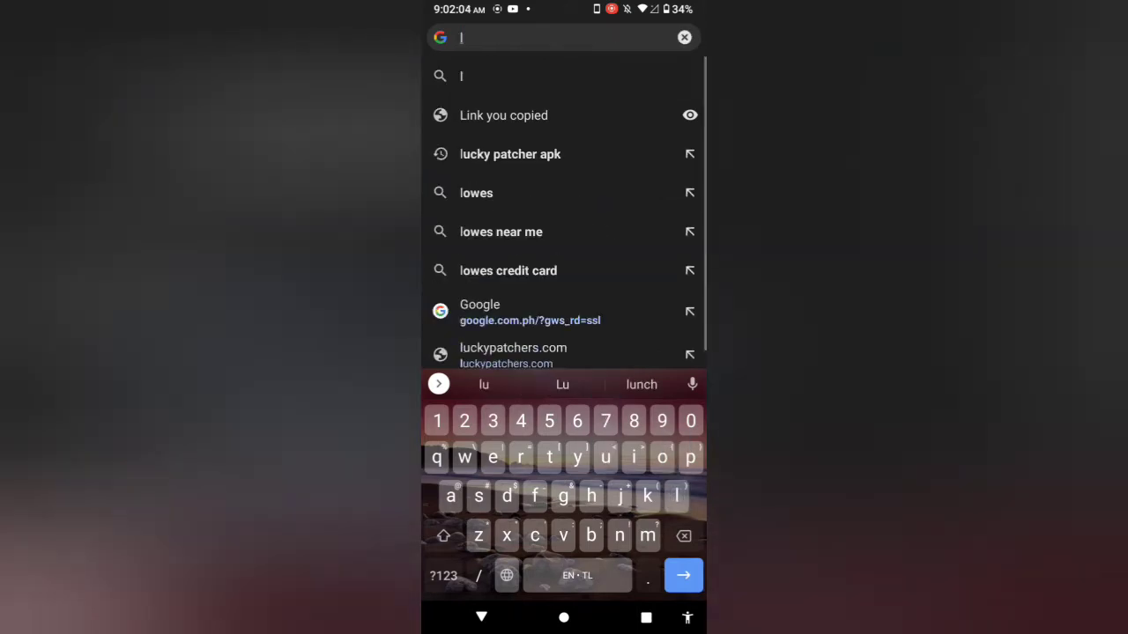
type("ucky")
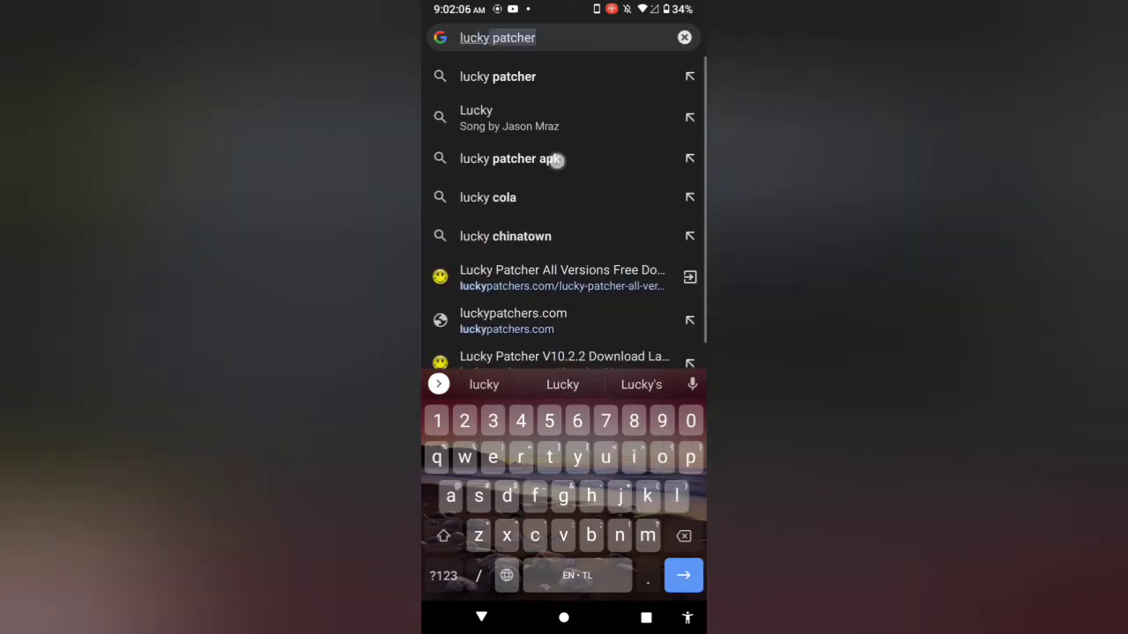
left_click(556, 160)
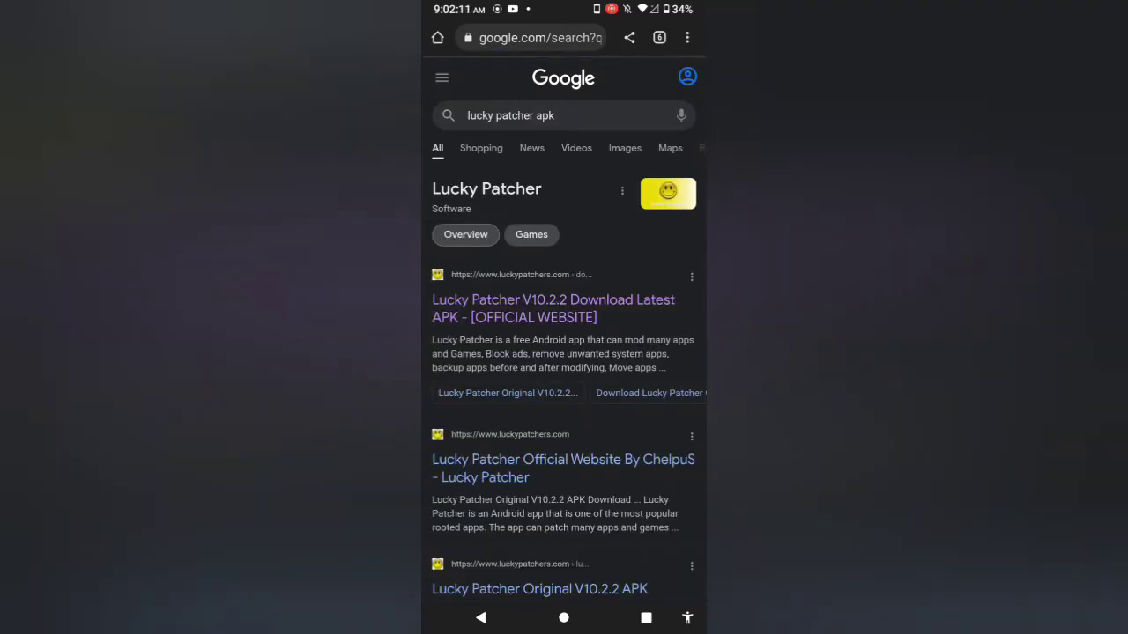
Follow luckypatchers.com's download and all-versions pages to the LP Installer 10.2.2 Zippyshare page
scroll(466, 270, "down", 1)
left_click(647, 335)
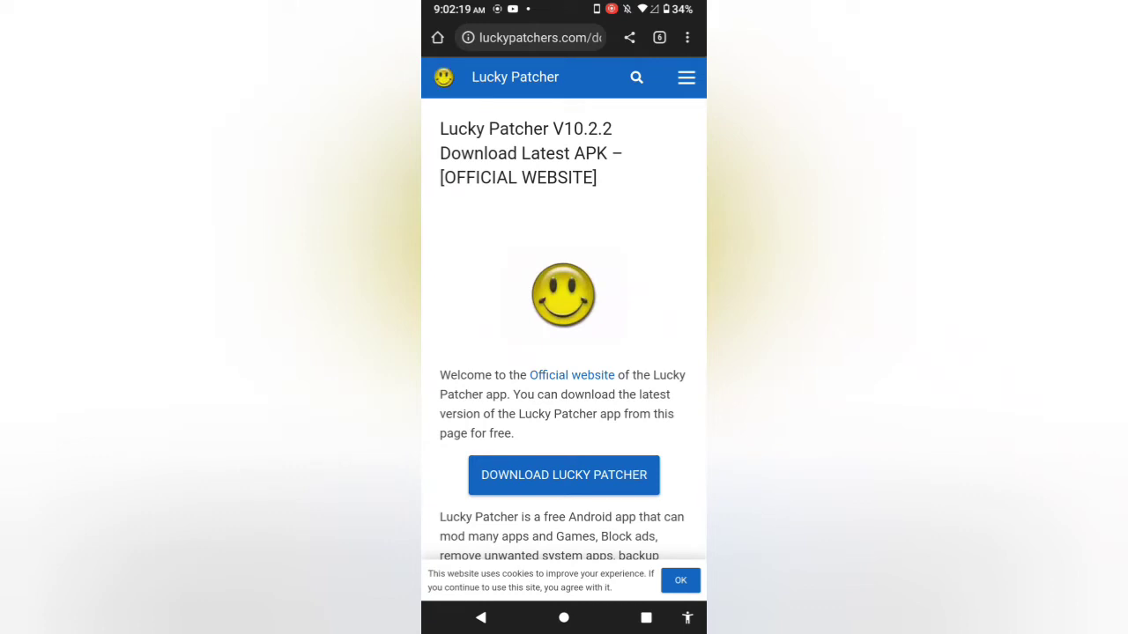
left_click(585, 474)
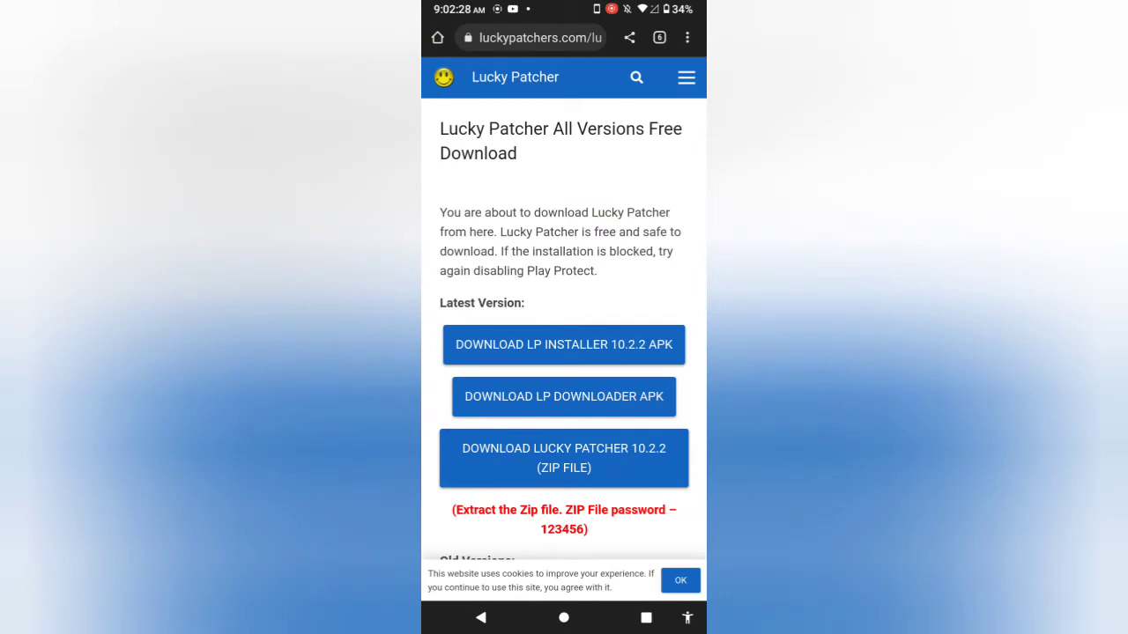
scroll(634, 262, "down", 2)
scroll(642, 334, "up", 2)
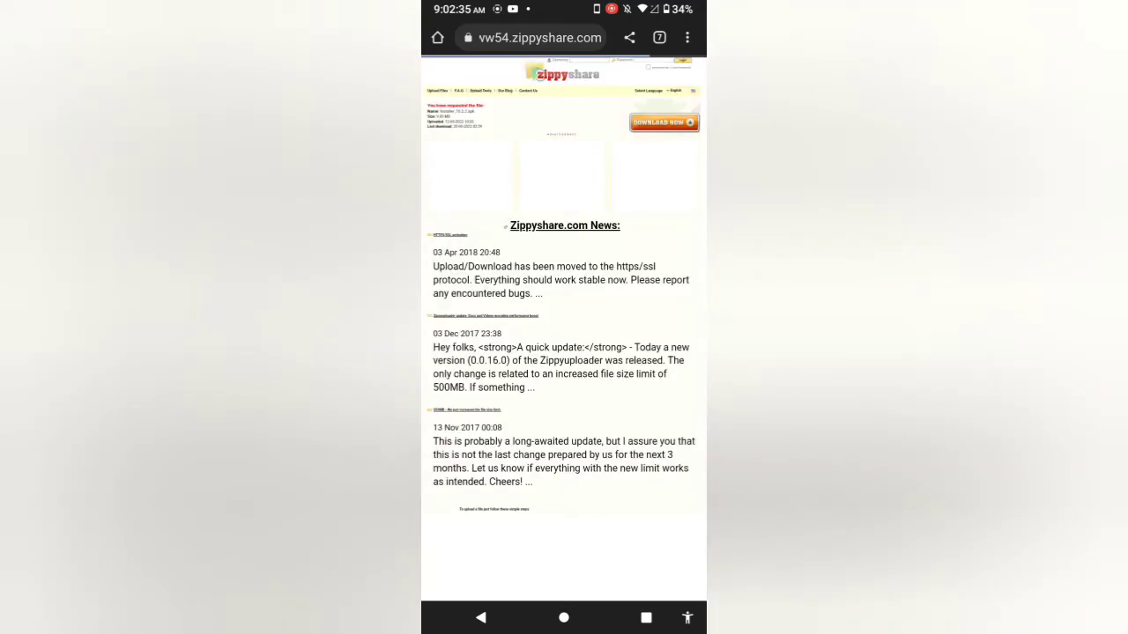
Download Installer_10.2.2.apk (10.31 MB) from Zippyshare and show it in Chrome's Downloads list
left_click(667, 123)
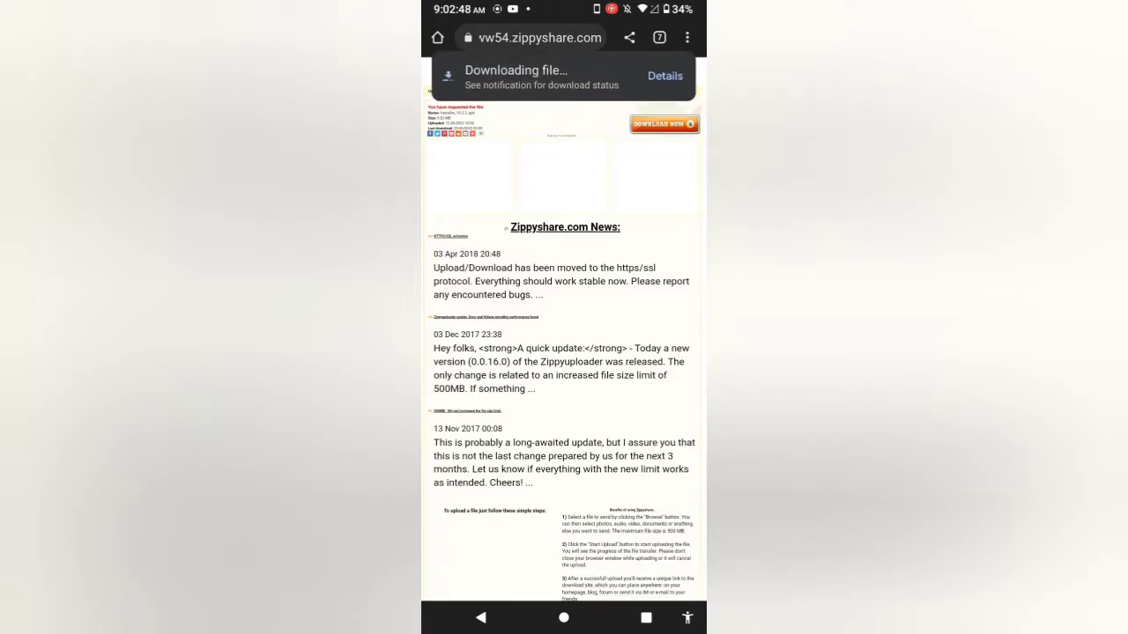
left_click(665, 75)
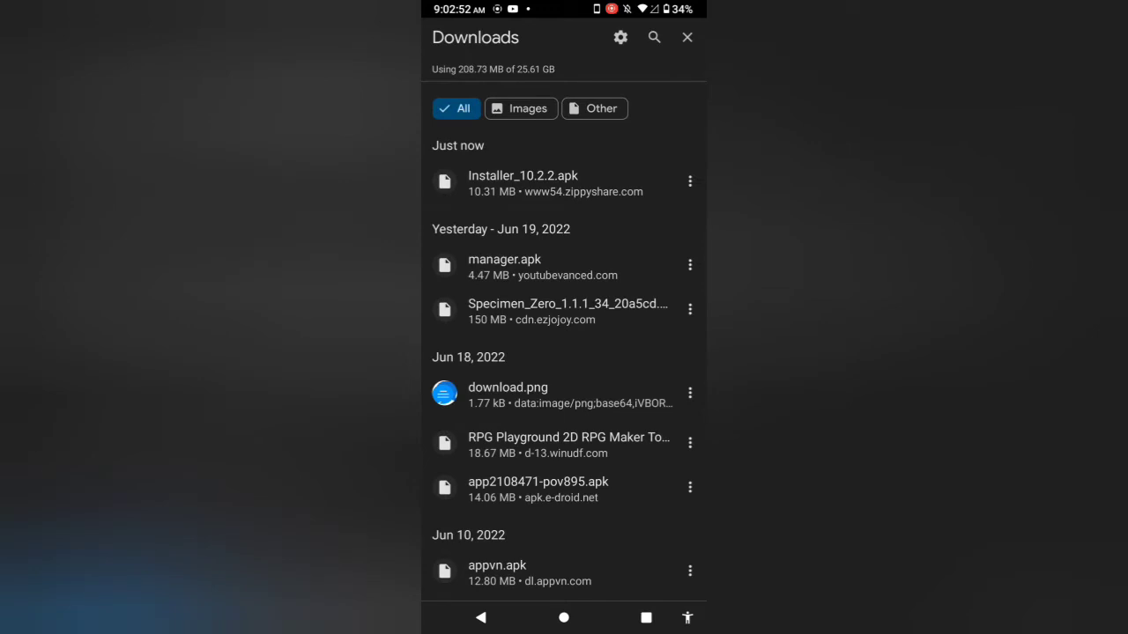
Install LP Installer from Installer_10.2.2.apk and open it
left_click(531, 182)
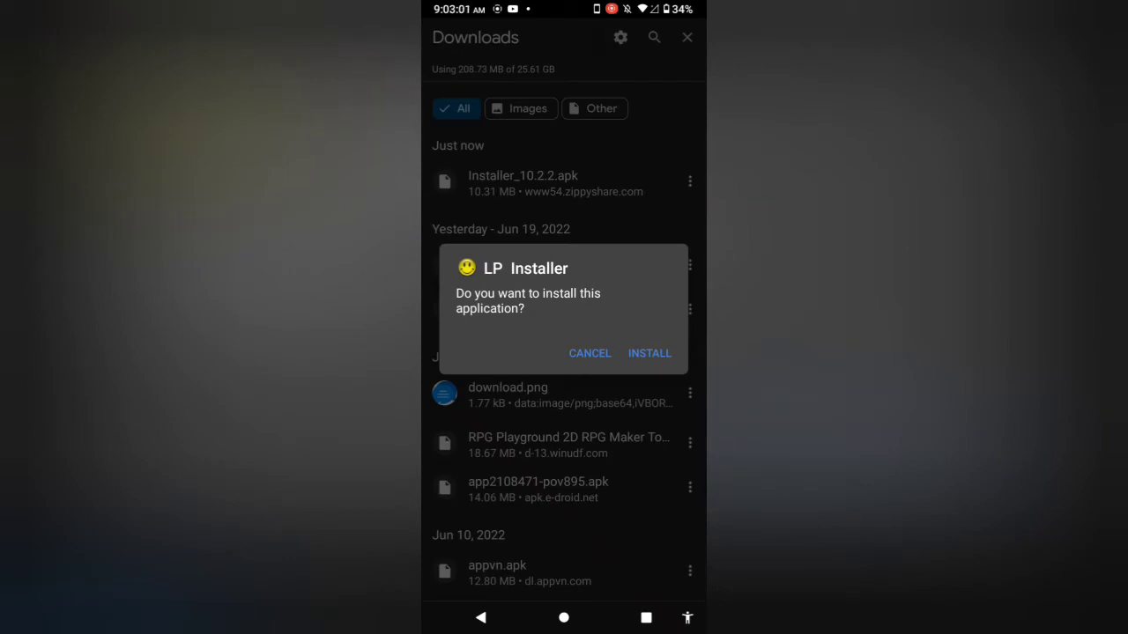
left_click(649, 353)
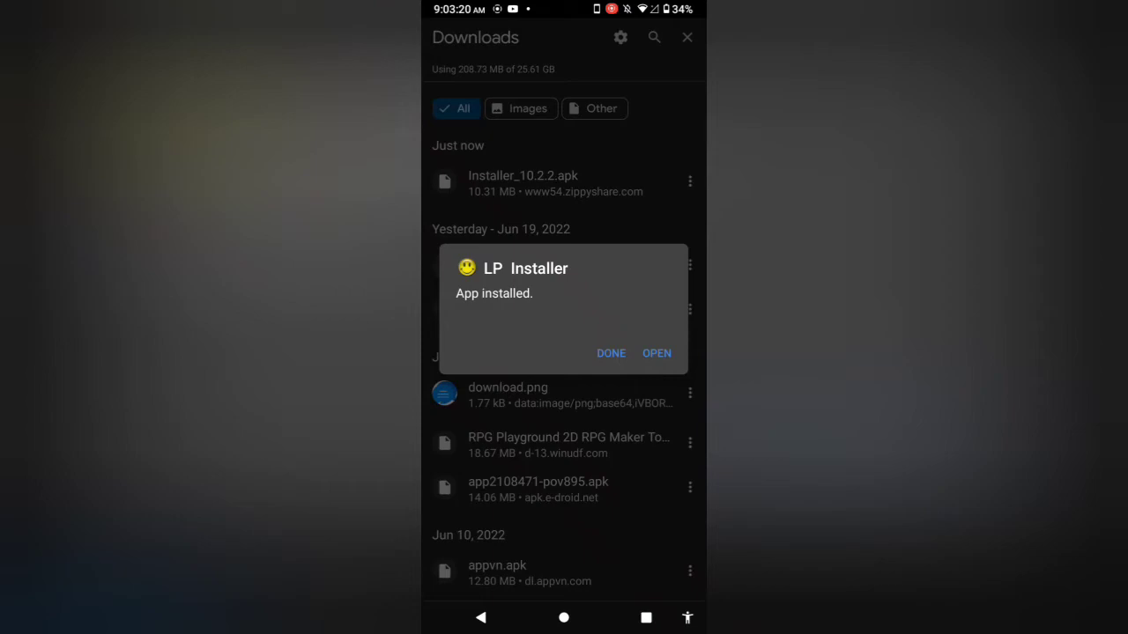
left_click(656, 353)
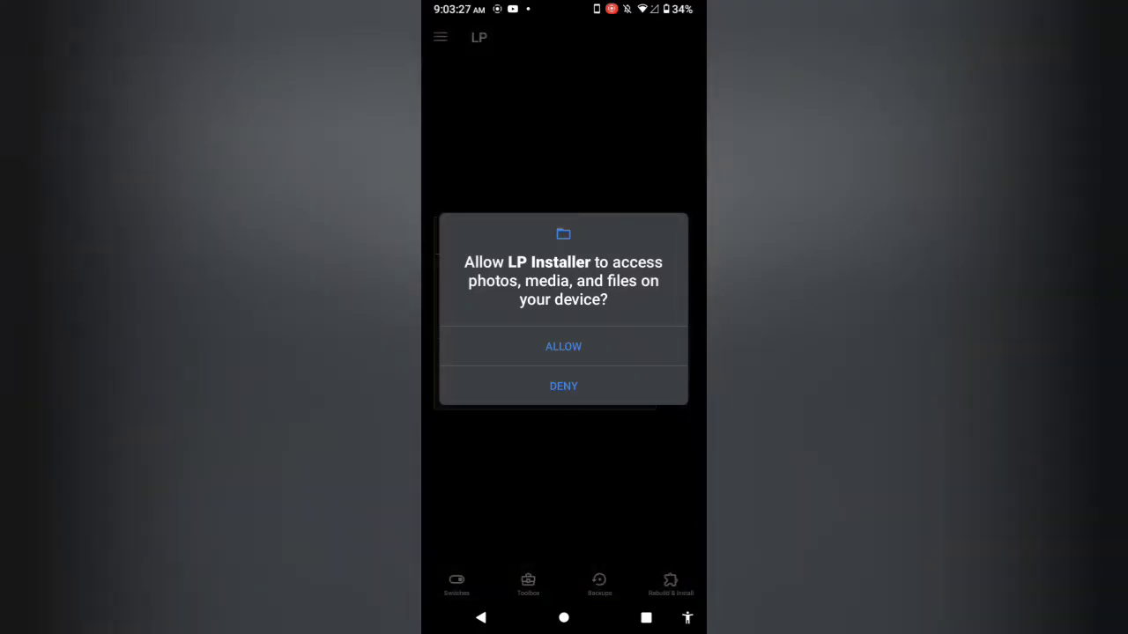
Allow LP Installer file access, enable apk installing, and confirm installing Lucky Patcher v.10.2.2
left_click(563, 346)
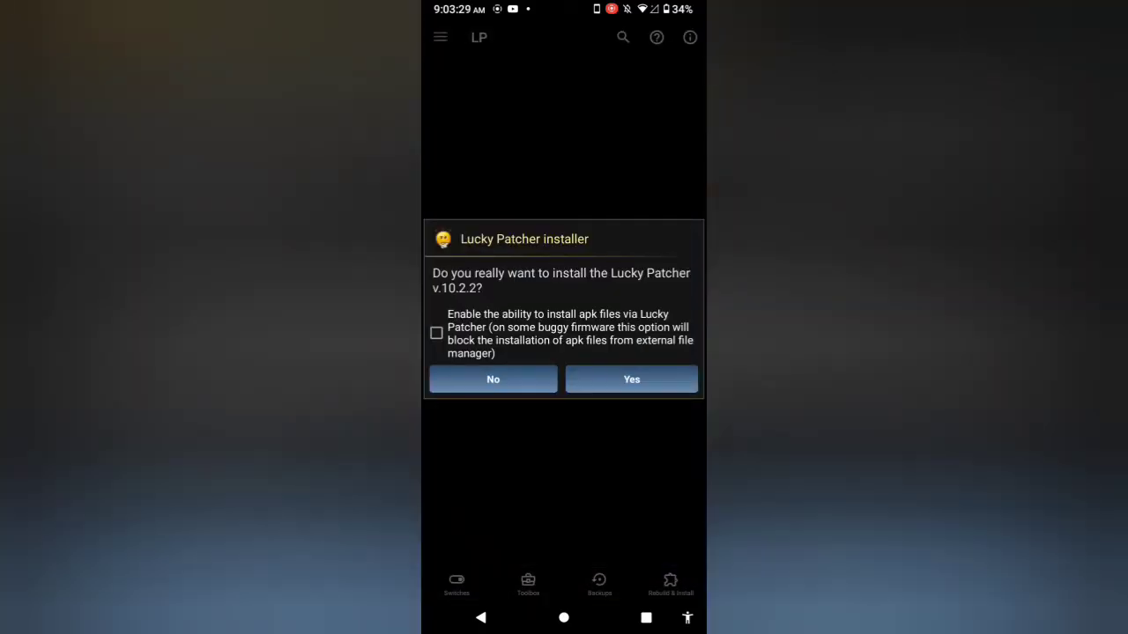
left_click(436, 333)
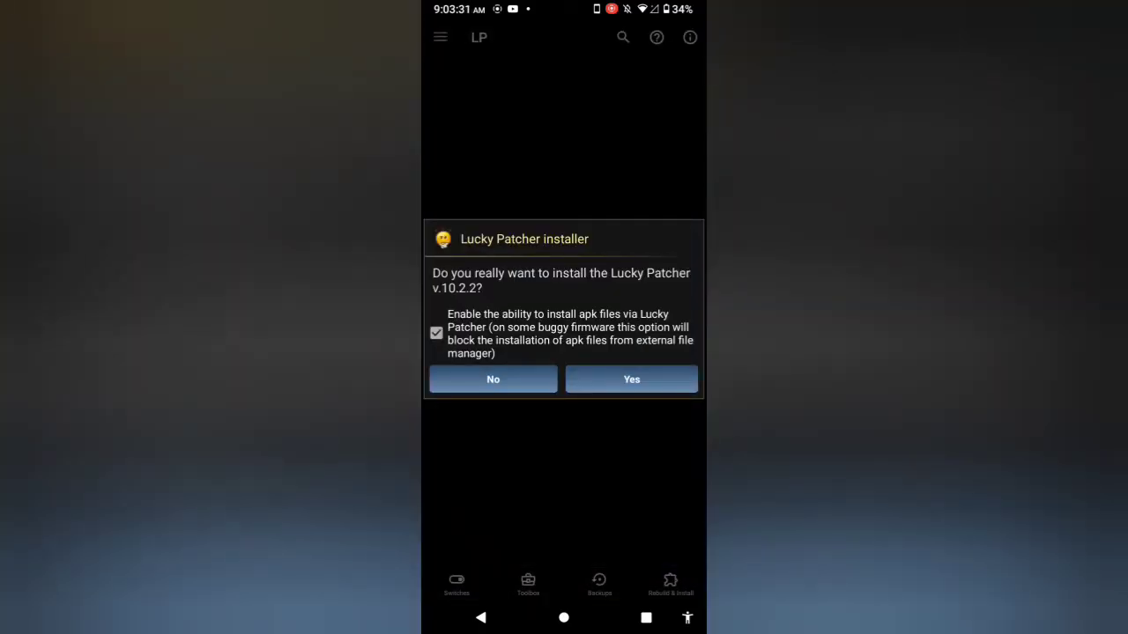
left_click(627, 379)
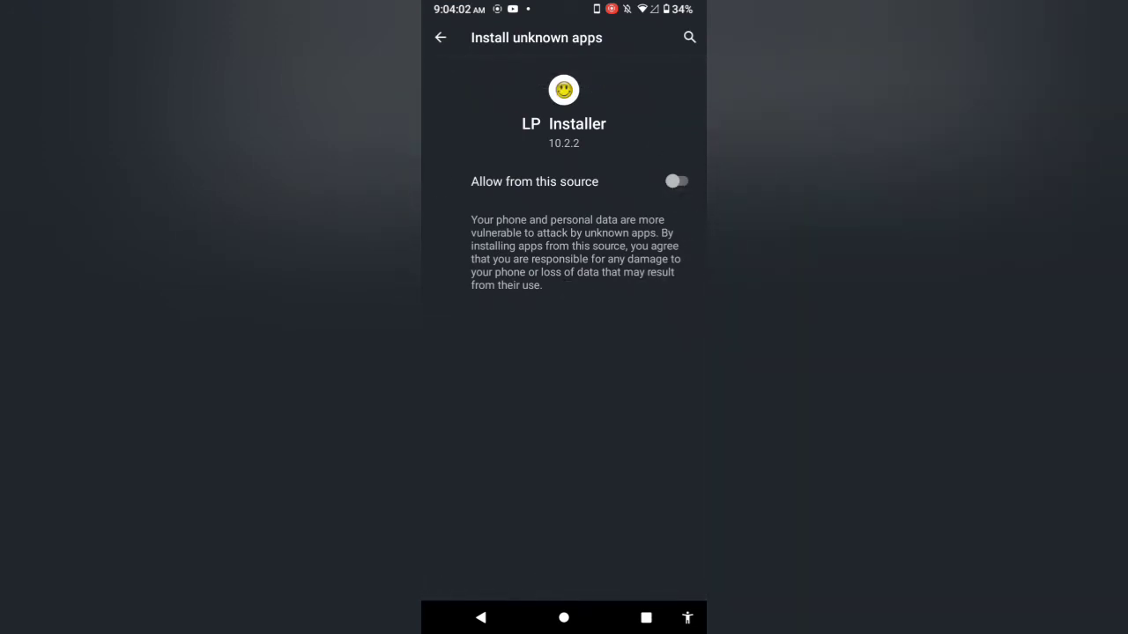
Turn on 'Allow from this source' for LP Installer and return to the installation
left_click(676, 182)
left_click(440, 37)
left_click(438, 23)
left_click(441, 37)
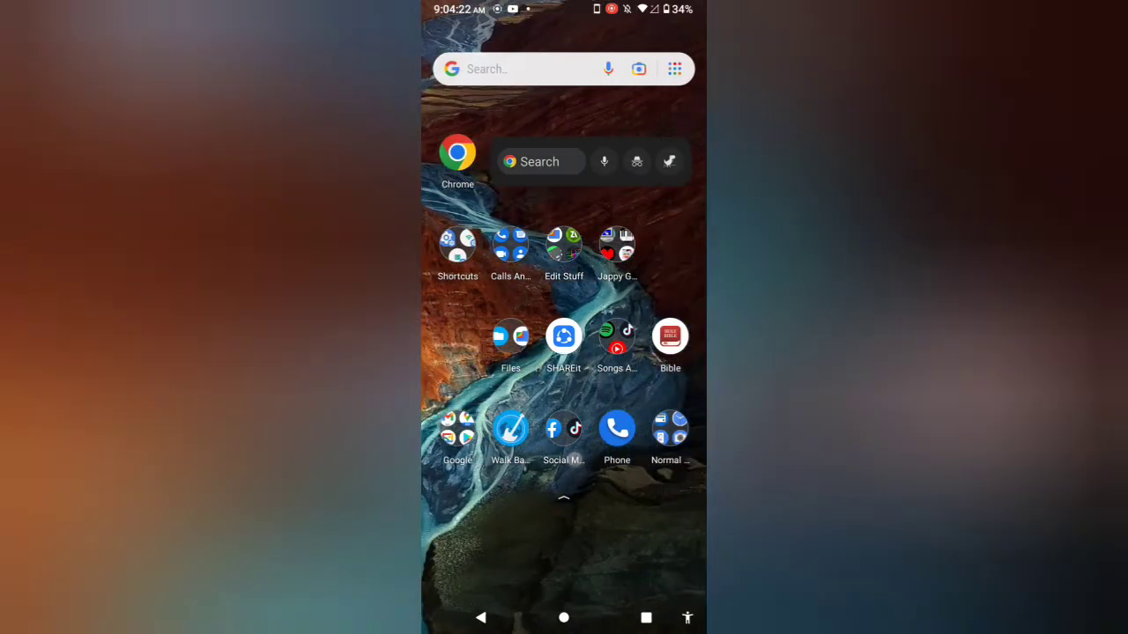
left_click_drag(643, 396, 476, 396)
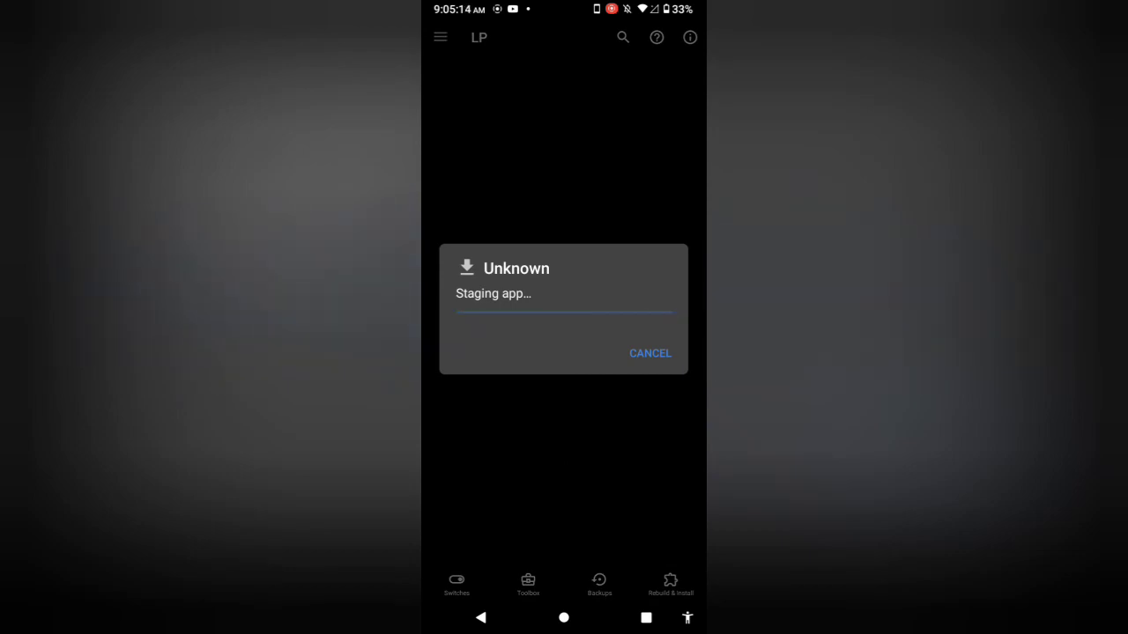
Install and open Lucky Patcher, dismissing its installation Info notice
left_click(653, 352)
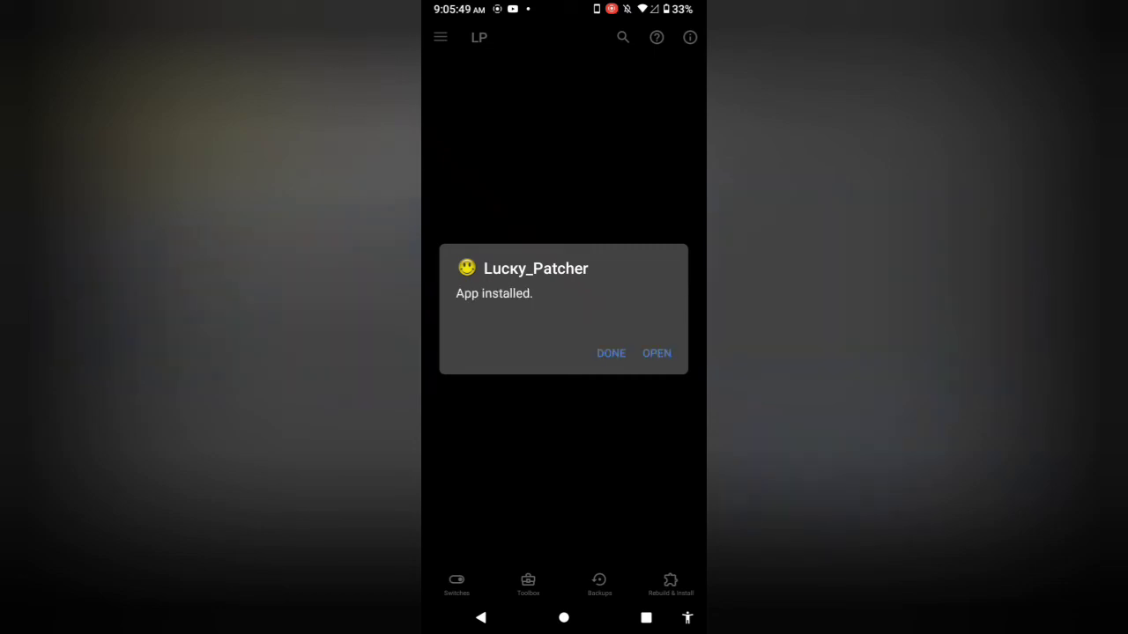
left_click(659, 353)
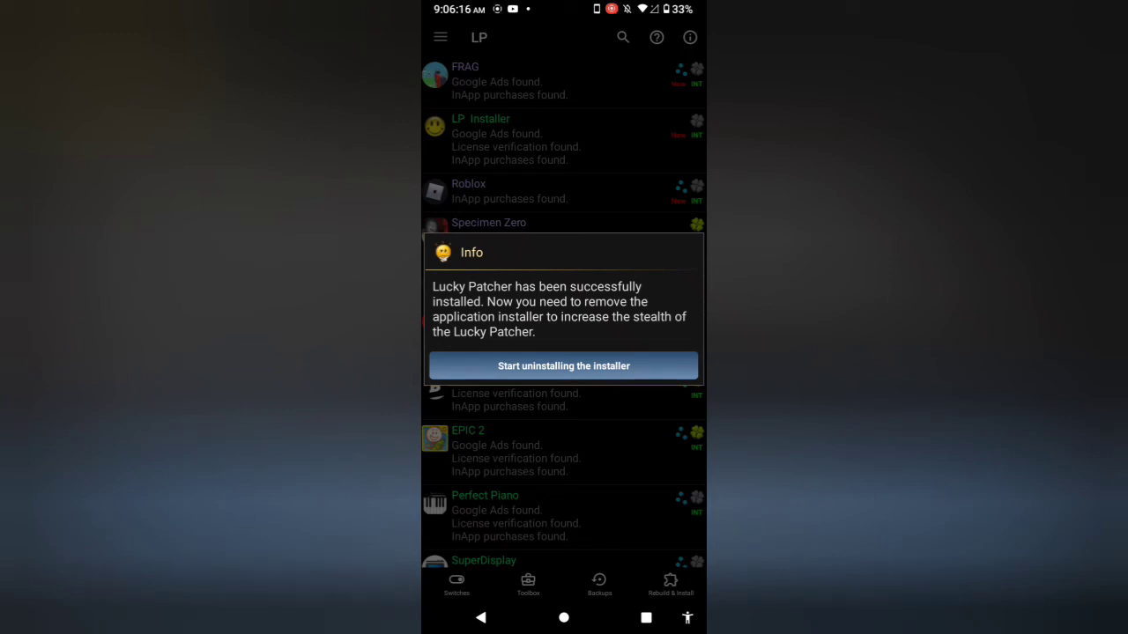
left_click(564, 618)
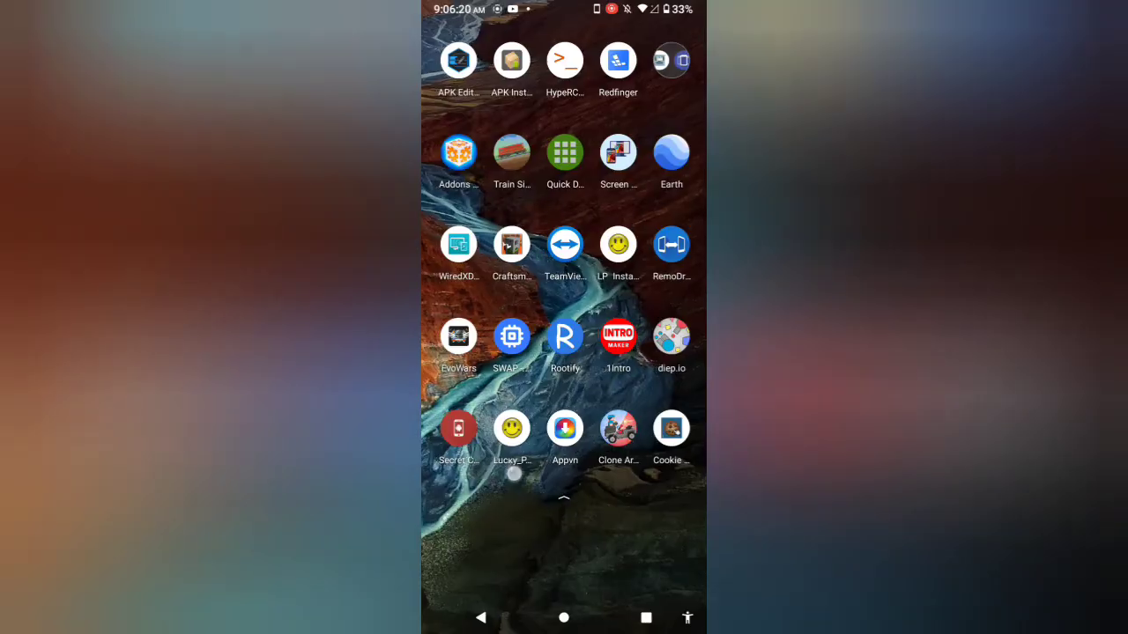
Swipe through home screen pages to the Lucky Patcher icon beside LP Installer
left_click_drag(513, 465, 440, 466)
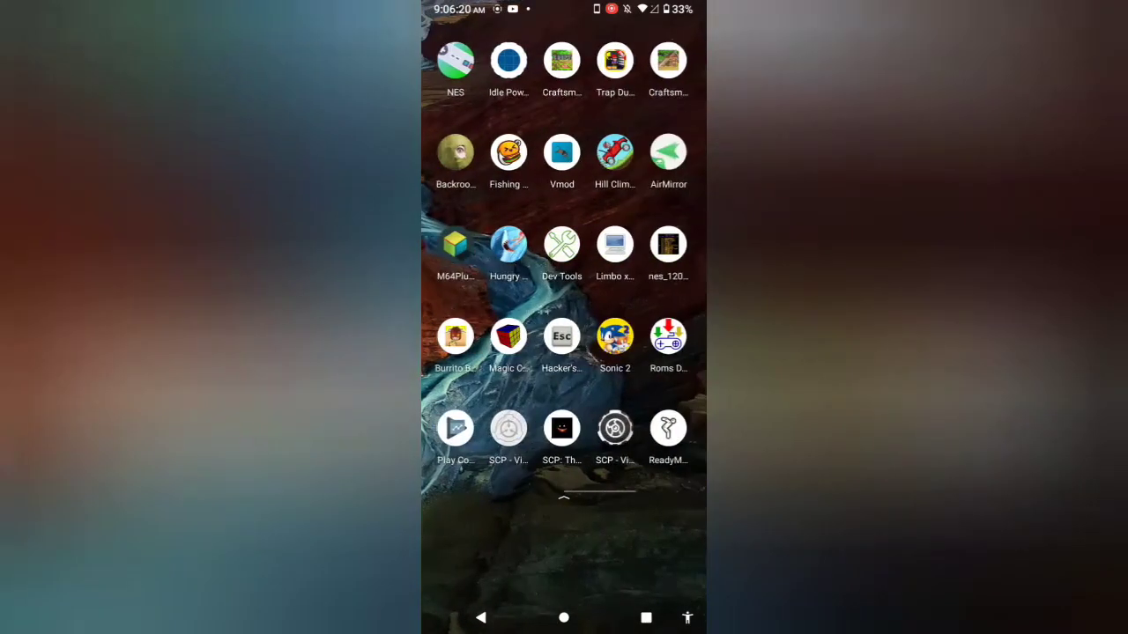
left_click_drag(523, 487, 635, 489)
left_click_drag(511, 396, 635, 396)
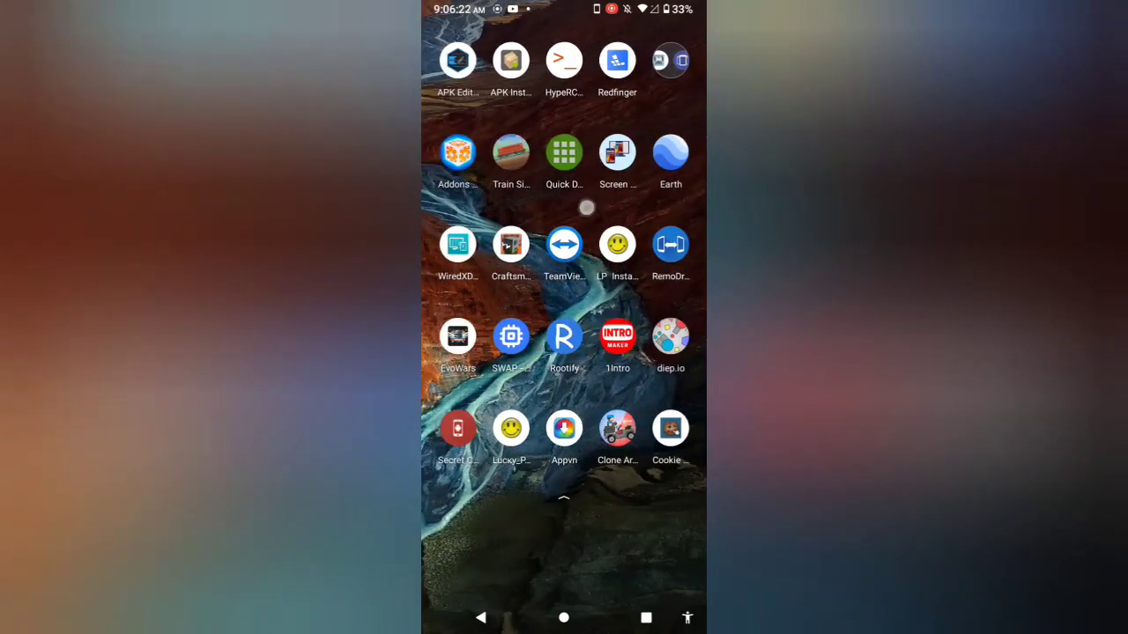